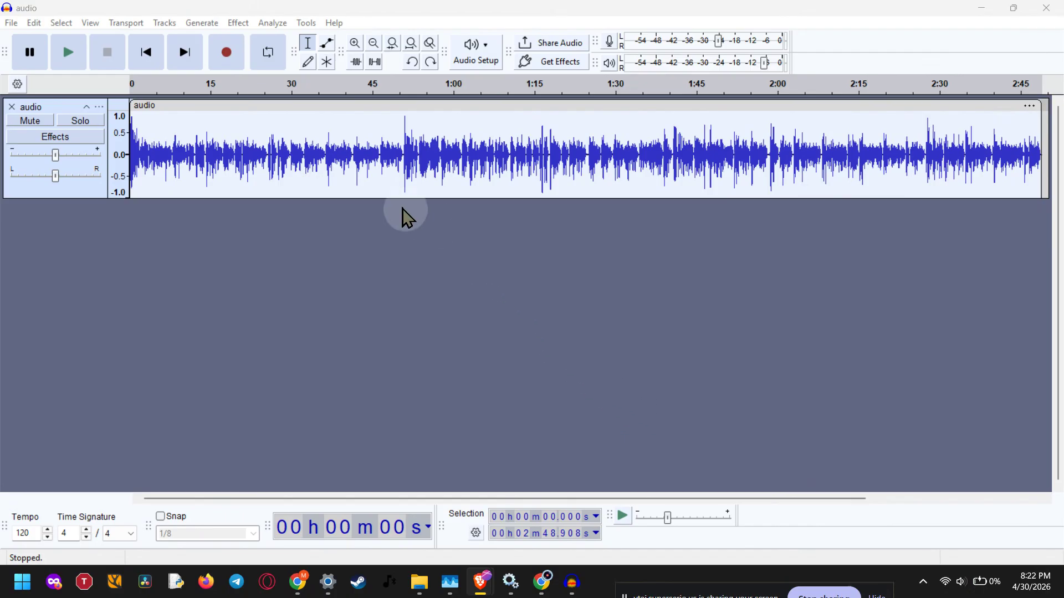
- Select the entire audio track and open the Change Tempo effect for it
{"action": "left_click", "coordinate": [67, 115]}
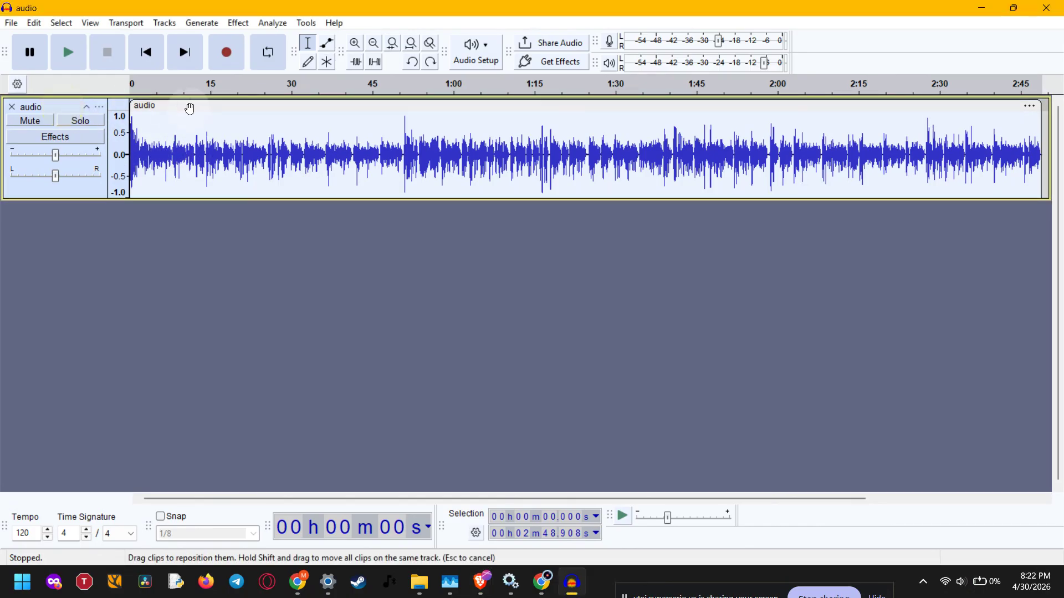
{"action": "left_click", "coordinate": [238, 215]}
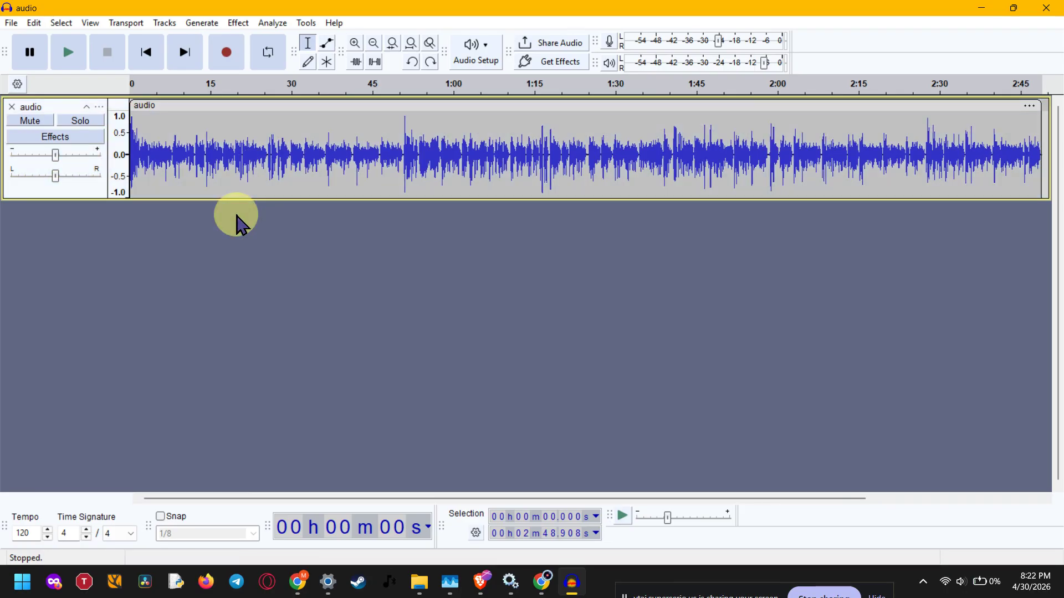
{"action": "left_click", "coordinate": [60, 111]}
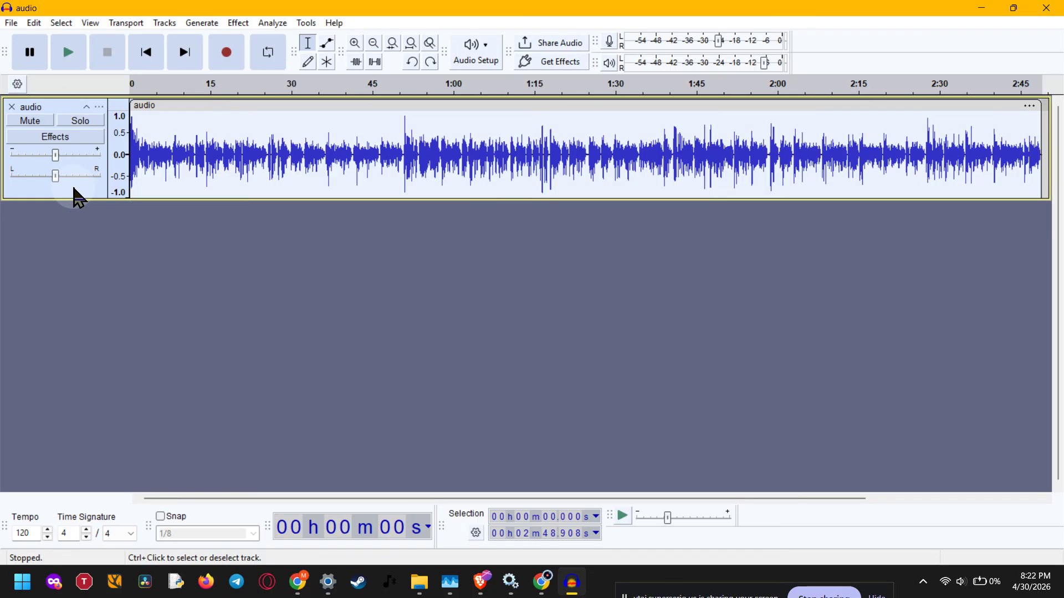
{"action": "left_click", "coordinate": [237, 25]}
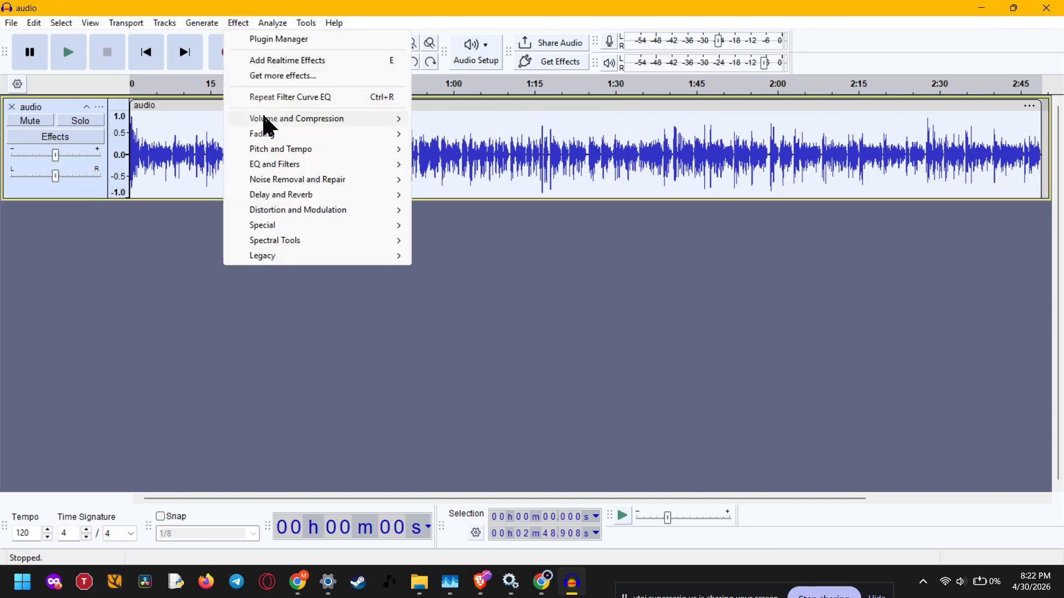
{"action": "mouse_move", "coordinate": [327, 148]}
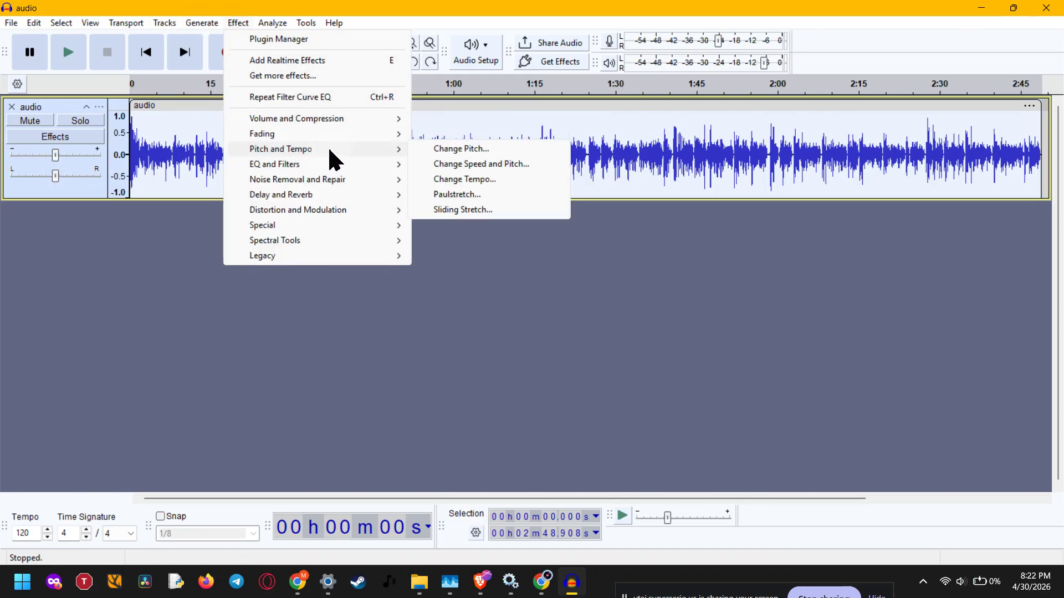
{"action": "left_click", "coordinate": [544, 179]}
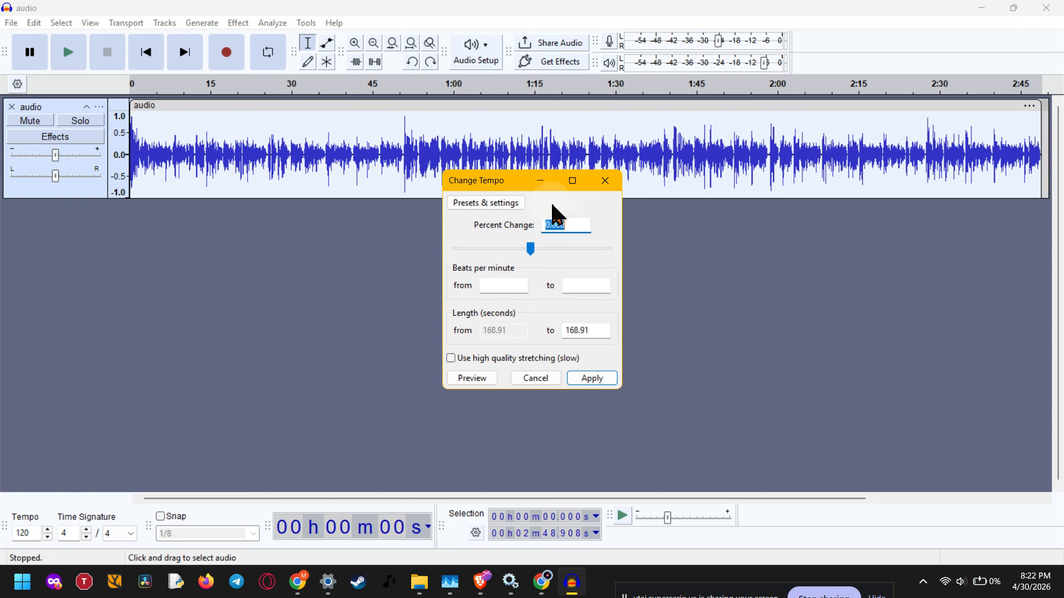
- Set the tempo change from 125 to 135 beats per minute
{"action": "left_click", "coordinate": [574, 226]}
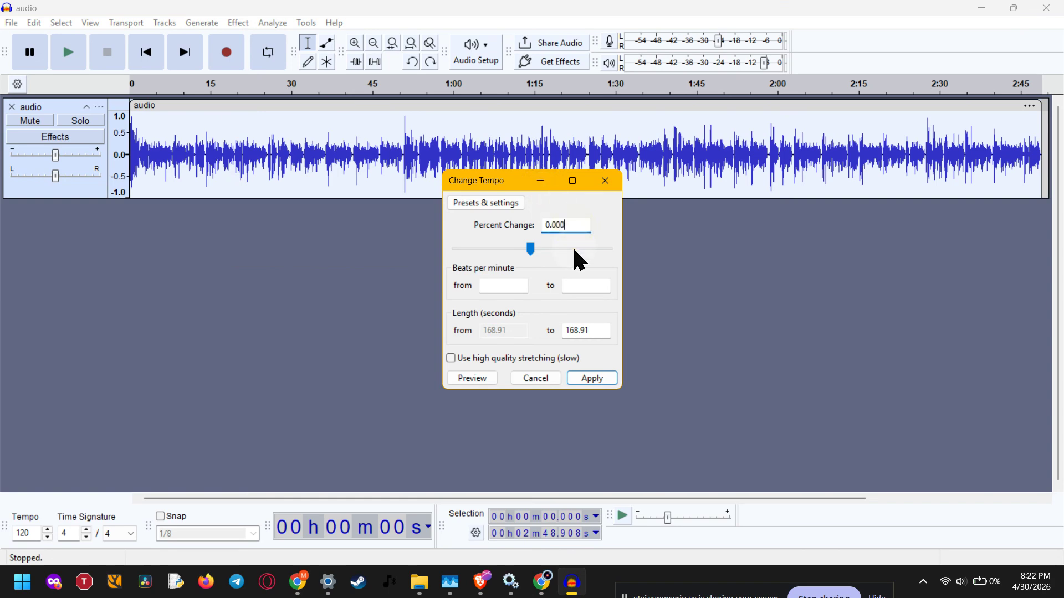
{"action": "left_click", "coordinate": [504, 287]}
{"action": "type", "text": "125"}
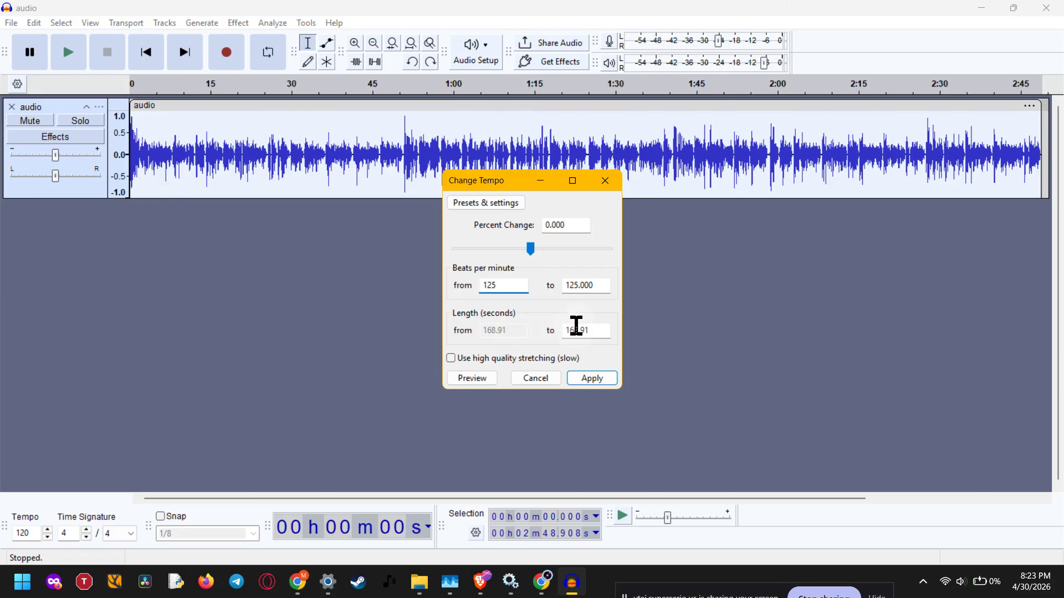
{"action": "left_click", "coordinate": [574, 287]}
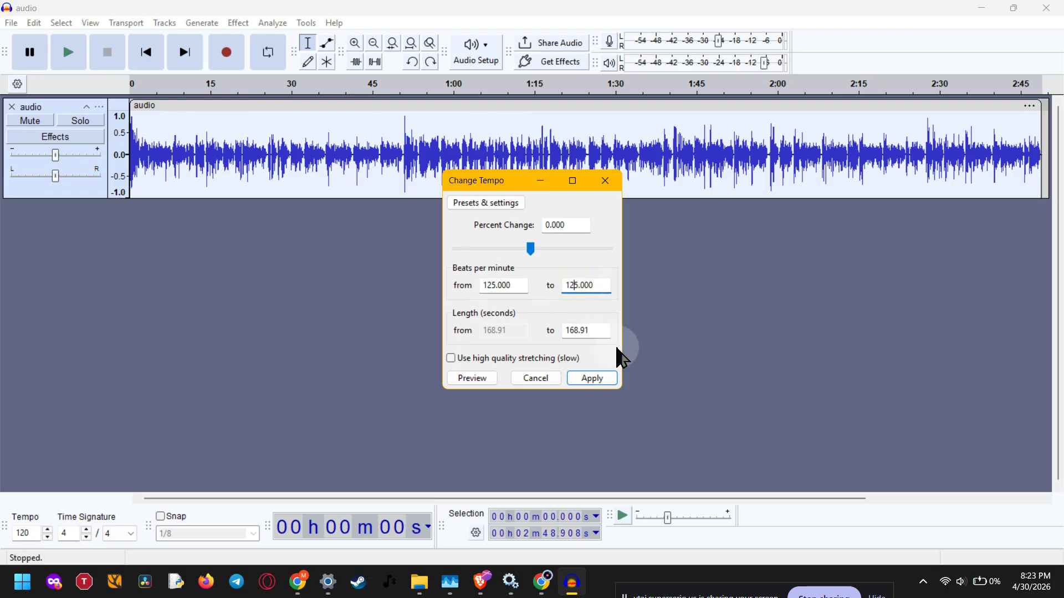
{"action": "key", "text": "BackSpace"}
{"action": "type", "text": "3"}
{"action": "left_click", "coordinate": [598, 331]}
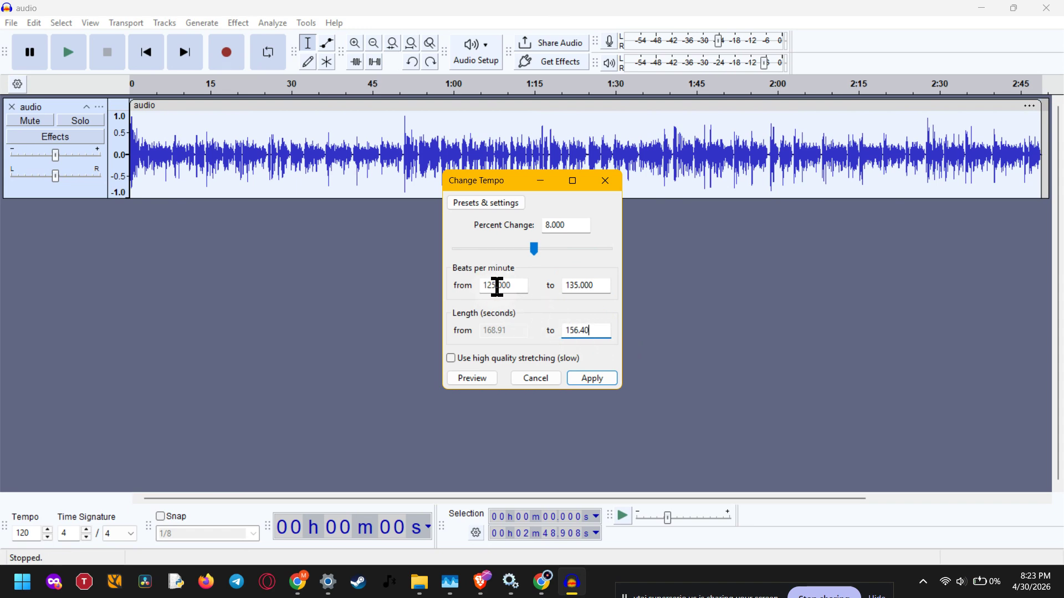
- Set the tempo change from 90 to 120 beats per minute, without high quality stretching, and apply it
{"action": "left_click_drag", "start_coordinate": [496, 286], "coordinate": [475, 284]}
{"action": "type", "text": "90"}
{"action": "left_click", "coordinate": [573, 286]}
{"action": "left_click_drag", "start_coordinate": [572, 287], "coordinate": [560, 288]}
{"action": "type", "text": "1200"}
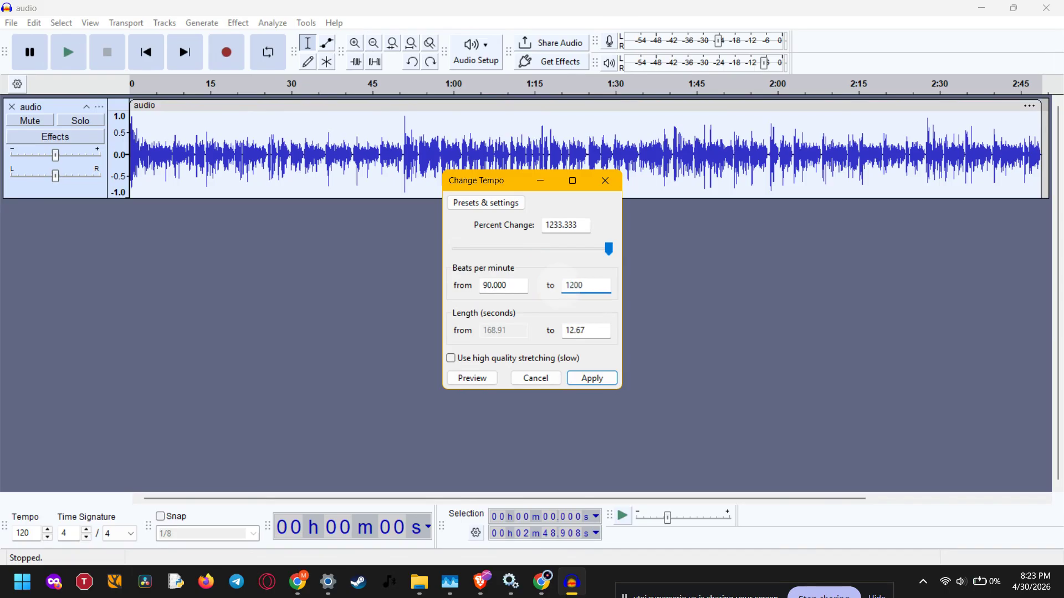
{"action": "key", "text": "BackSpace"}
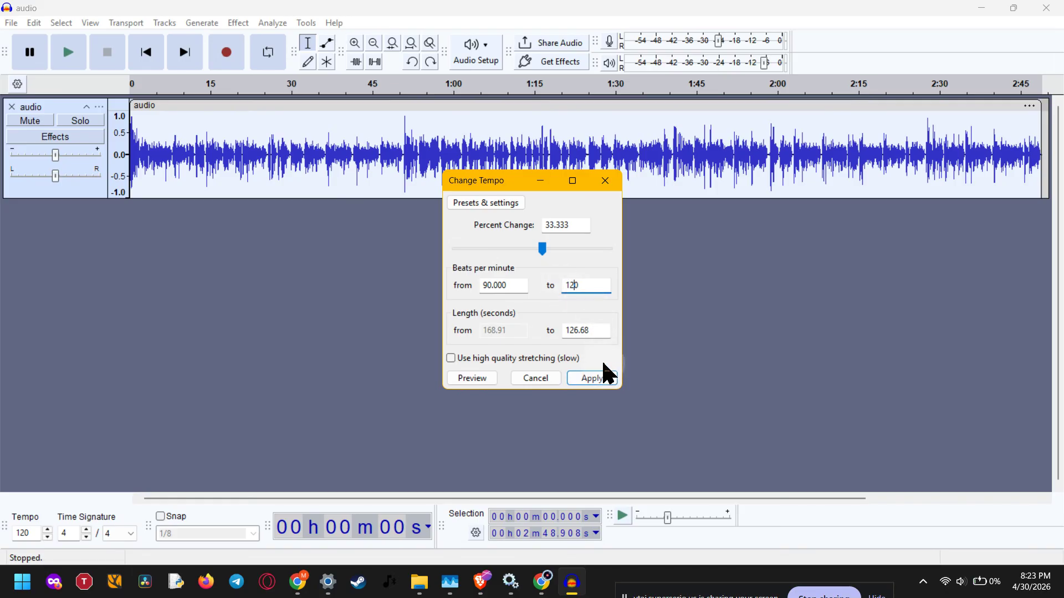
{"action": "left_click", "coordinate": [529, 358]}
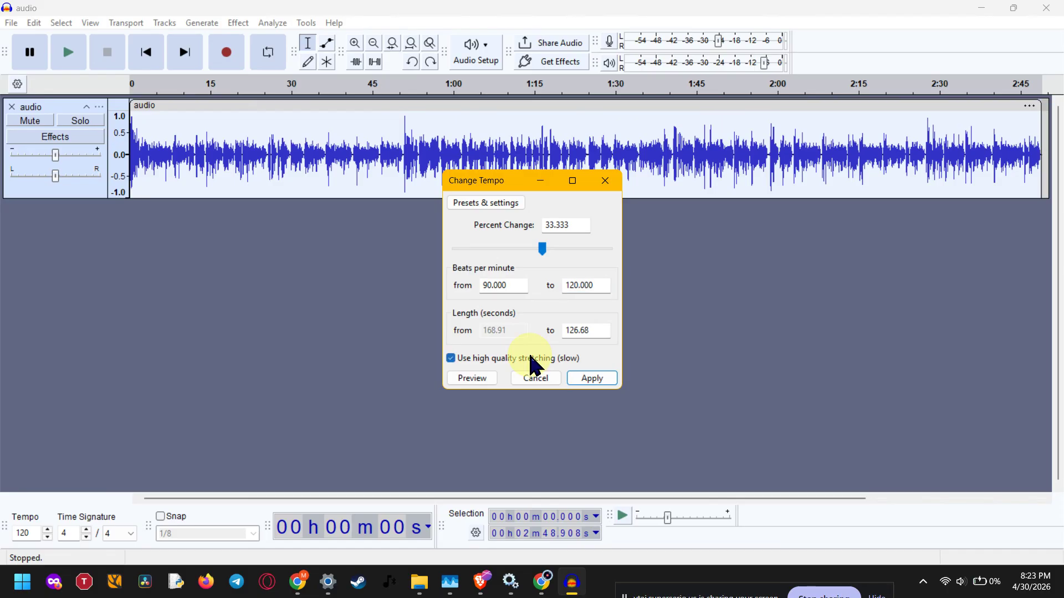
{"action": "left_click", "coordinate": [562, 358]}
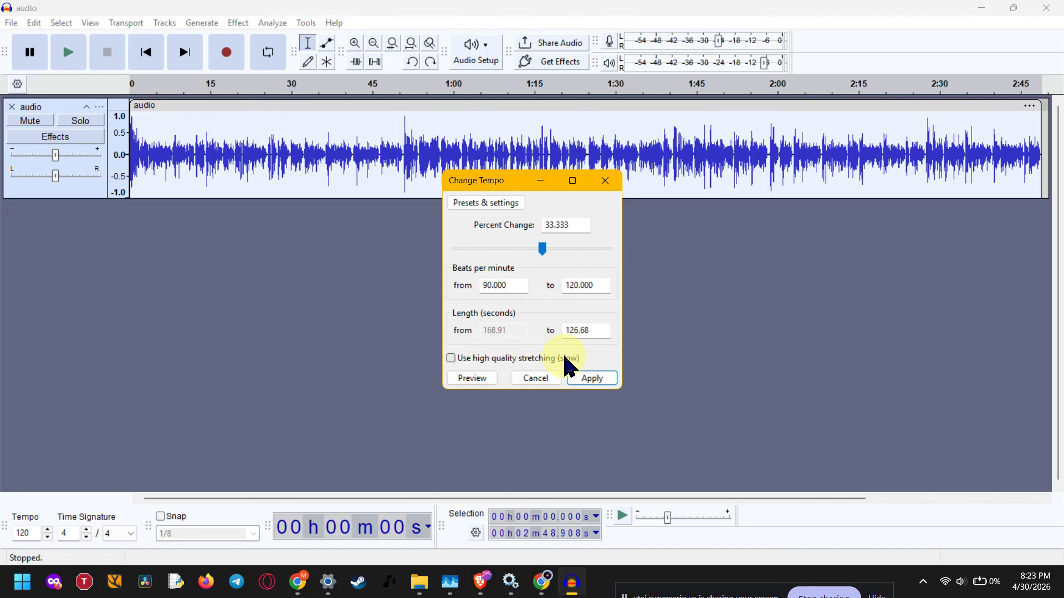
{"action": "left_click", "coordinate": [593, 379]}
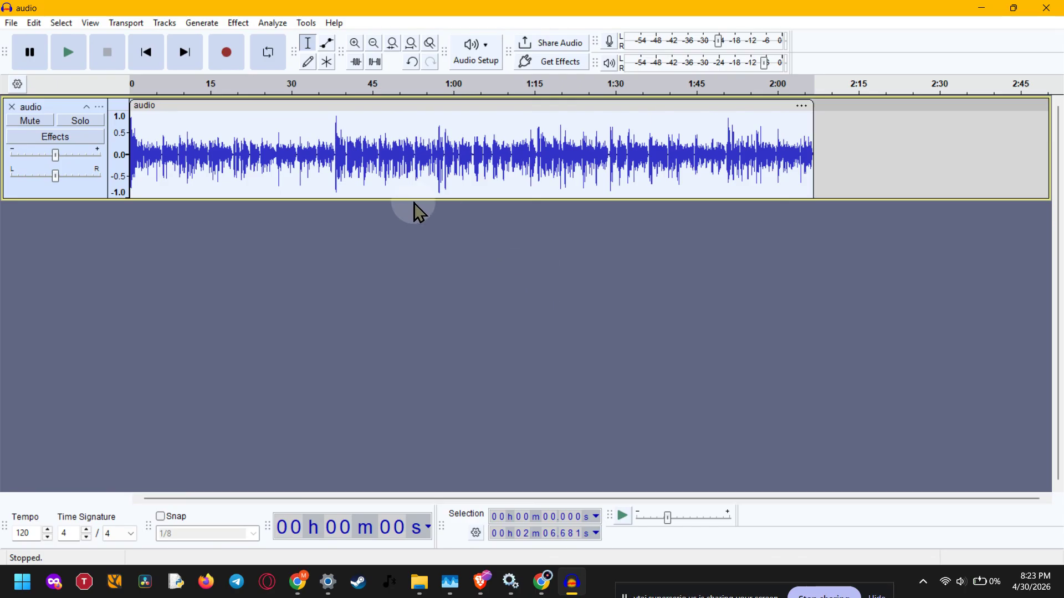
- Play back about the first ten seconds of the tempo-changed track and stop playback
{"action": "left_click", "coordinate": [67, 56]}
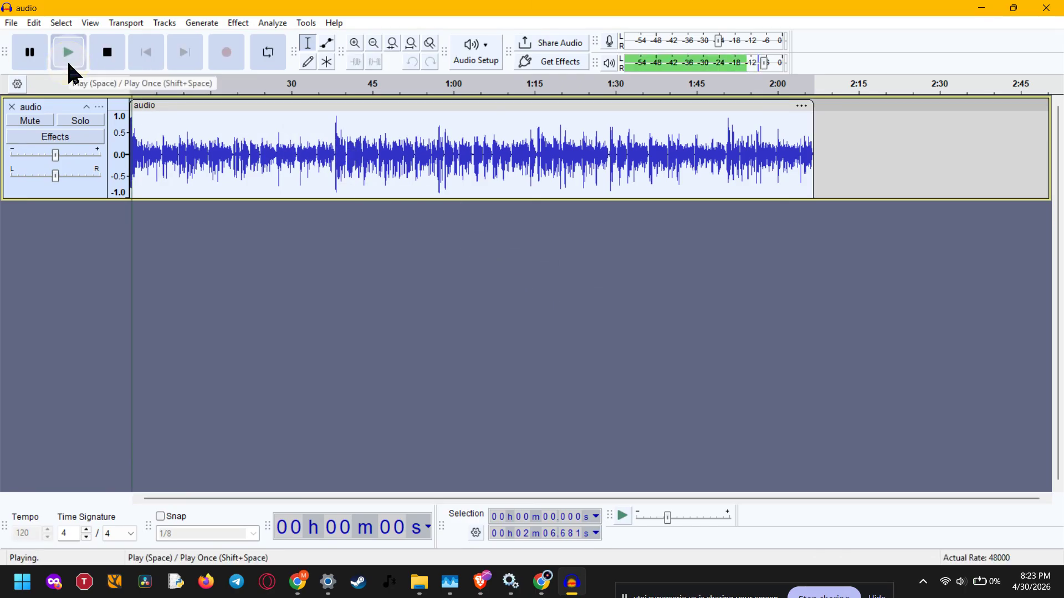
{"action": "left_click", "coordinate": [29, 54]}
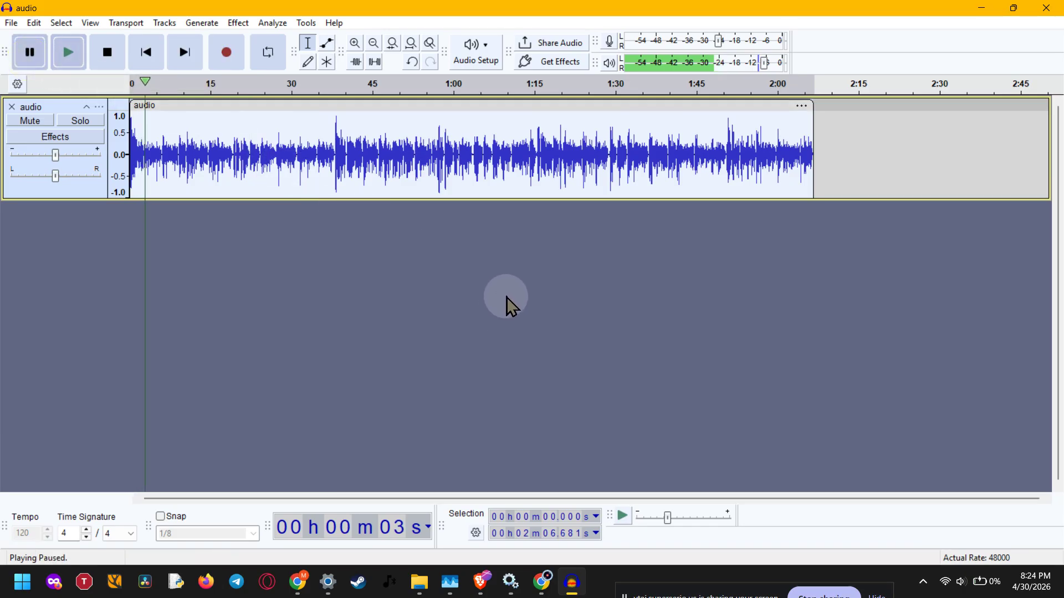
{"action": "left_click", "coordinate": [64, 49]}
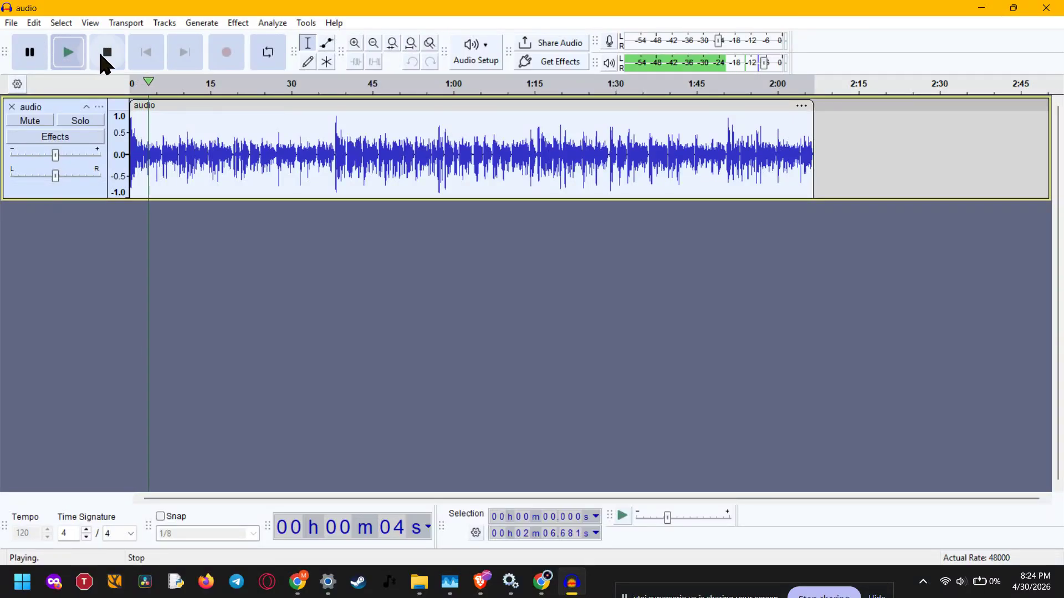
{"action": "left_click", "coordinate": [32, 51]}
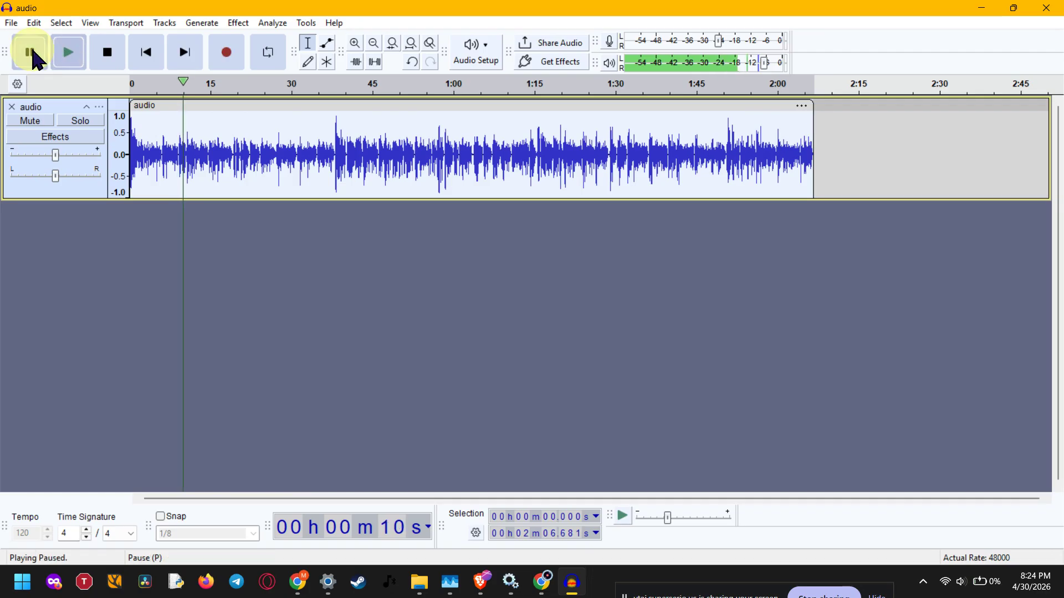
{"action": "left_click", "coordinate": [116, 68]}
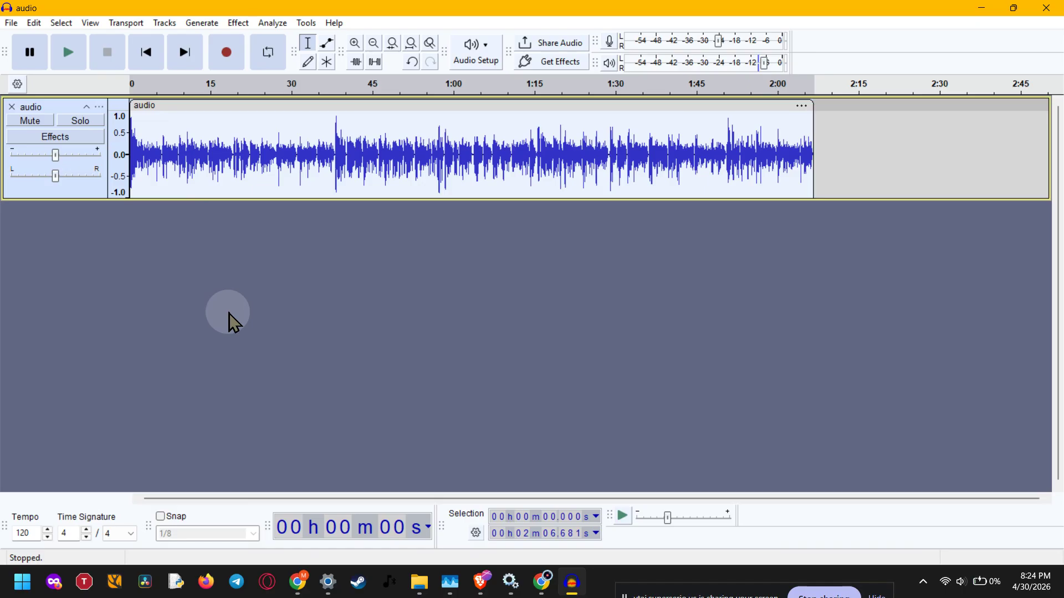
- Raise the project tempo to 125
{"action": "left_click", "coordinate": [47, 530]}
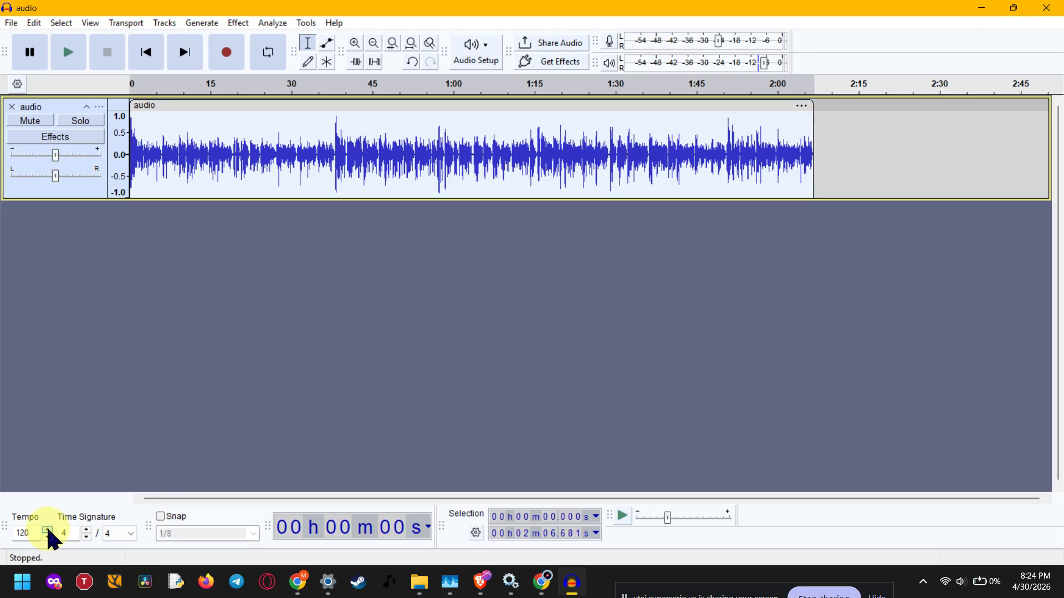
{"action": "left_click", "coordinate": [48, 530]}
{"action": "left_click", "coordinate": [47, 529]}
{"action": "left_click", "coordinate": [48, 530]}
{"action": "left_click", "coordinate": [48, 530]}
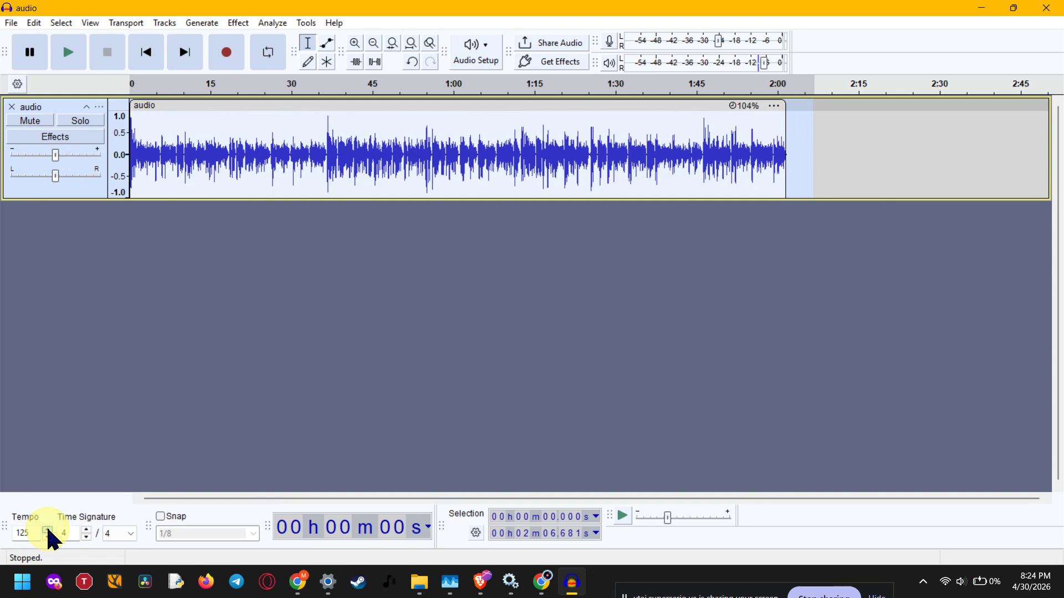
- Lower the project tempo to 110 to stretch the clip
{"action": "left_click", "coordinate": [48, 536]}
{"action": "left_click", "coordinate": [47, 536]}
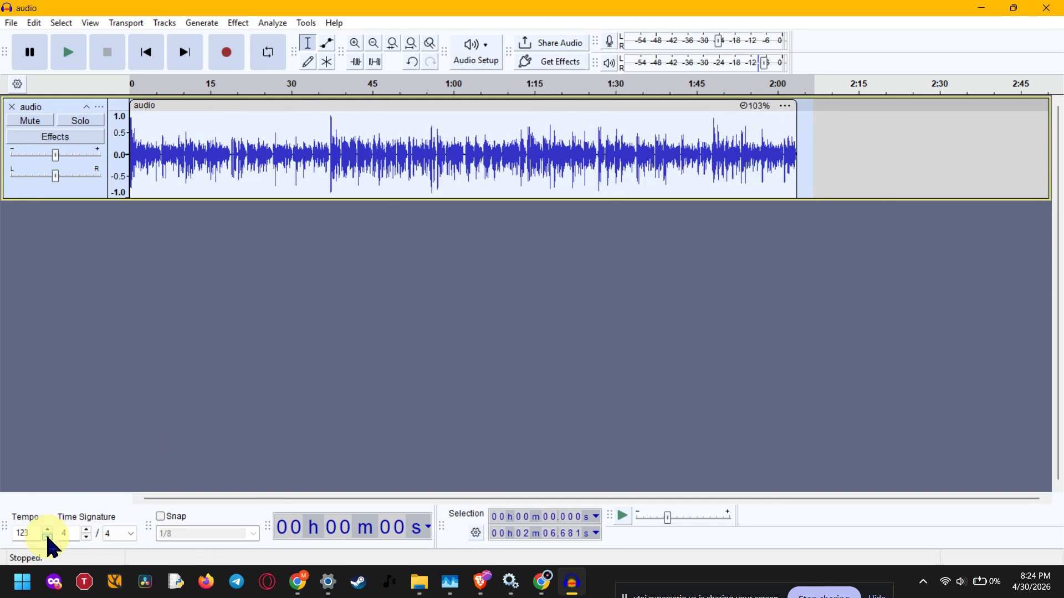
{"action": "left_click", "coordinate": [48, 537]}
{"action": "left_click", "coordinate": [47, 536]}
{"action": "left_click", "coordinate": [47, 536]}
{"action": "left_click", "coordinate": [48, 537]}
{"action": "left_click", "coordinate": [48, 537]}
{"action": "left_click", "coordinate": [47, 536]}
{"action": "left_click", "coordinate": [48, 537]}
{"action": "left_click", "coordinate": [48, 536]}
{"action": "left_click", "coordinate": [48, 537]}
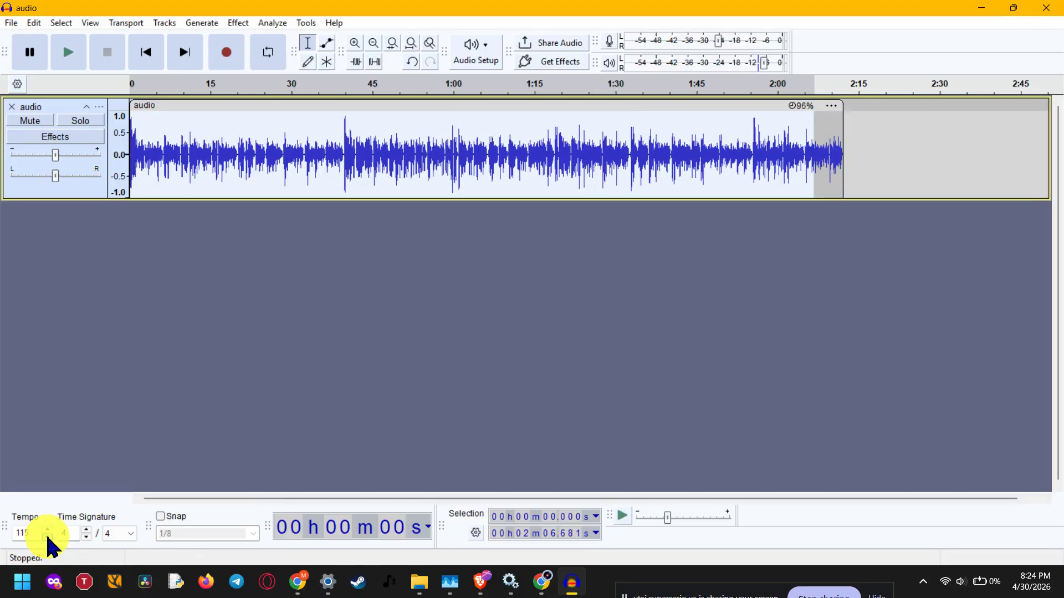
{"action": "left_click", "coordinate": [48, 536]}
{"action": "left_click", "coordinate": [48, 536]}
{"action": "left_click", "coordinate": [48, 536]}
{"action": "left_click", "coordinate": [47, 536]}
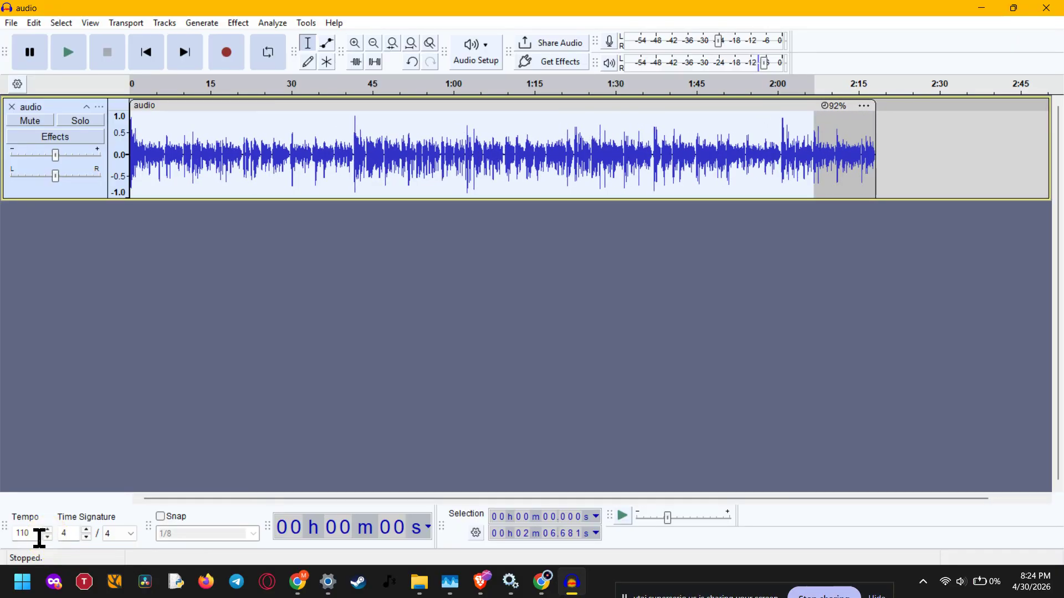
- Increase the project tempo to 124
{"action": "left_click", "coordinate": [31, 533]}
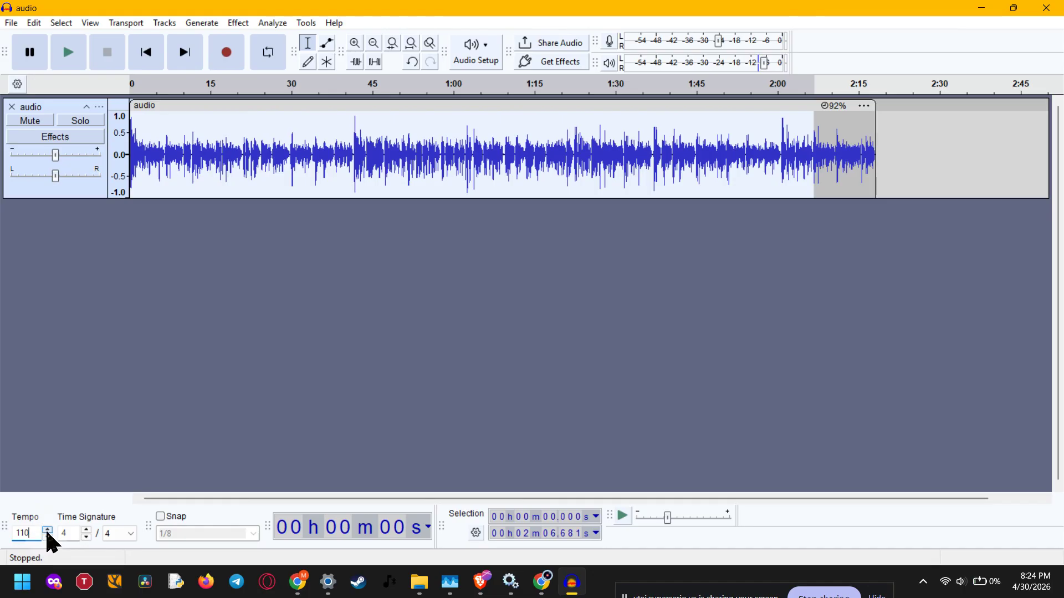
{"action": "left_click", "coordinate": [47, 530]}
{"action": "left_click", "coordinate": [48, 530]}
{"action": "left_click", "coordinate": [47, 530]}
{"action": "left_click", "coordinate": [47, 529]}
{"action": "left_click", "coordinate": [47, 529]}
{"action": "left_click", "coordinate": [47, 530]}
{"action": "left_click", "coordinate": [47, 530]}
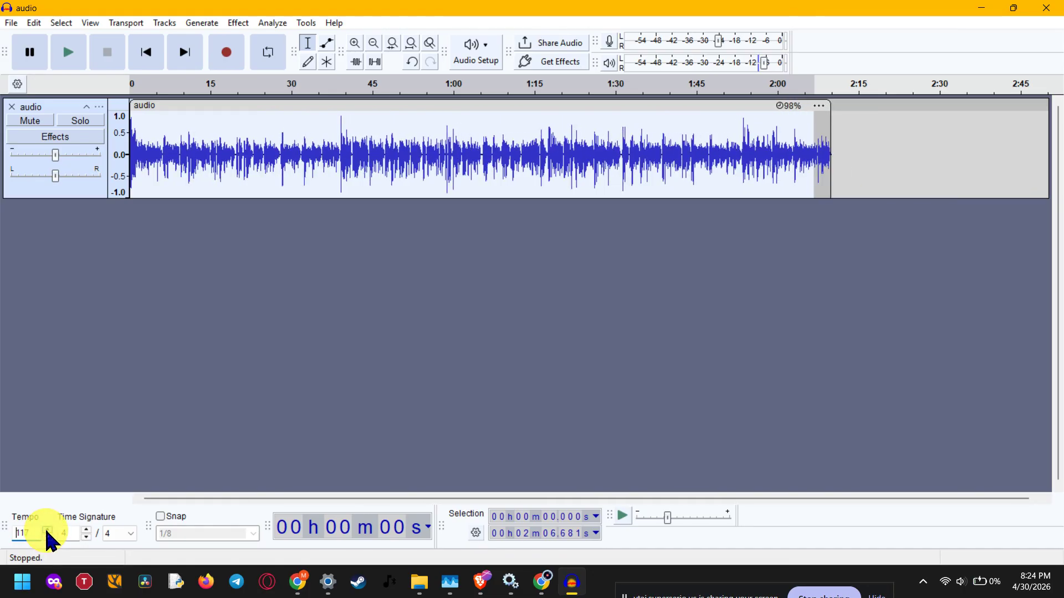
{"action": "left_click", "coordinate": [48, 529]}
{"action": "left_click", "coordinate": [48, 530]}
{"action": "left_click", "coordinate": [47, 529]}
{"action": "left_click", "coordinate": [47, 530]}
{"action": "left_click", "coordinate": [47, 529]}
{"action": "left_click", "coordinate": [47, 530]}
{"action": "left_click", "coordinate": [47, 529]}
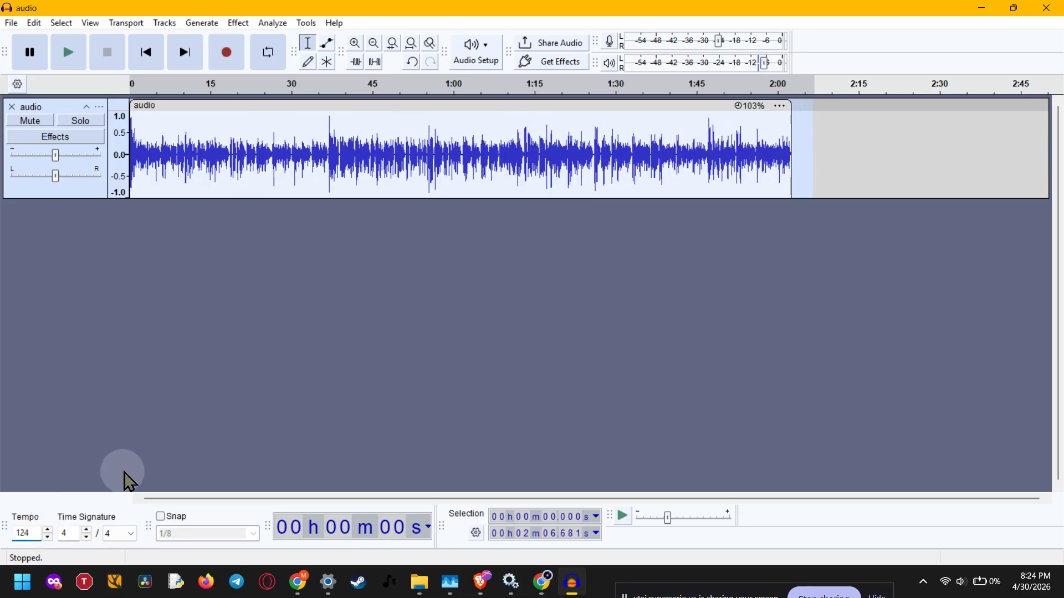
- Deselect the track, raise the project tempo to 125 and return it to 124
{"action": "left_click", "coordinate": [141, 454]}
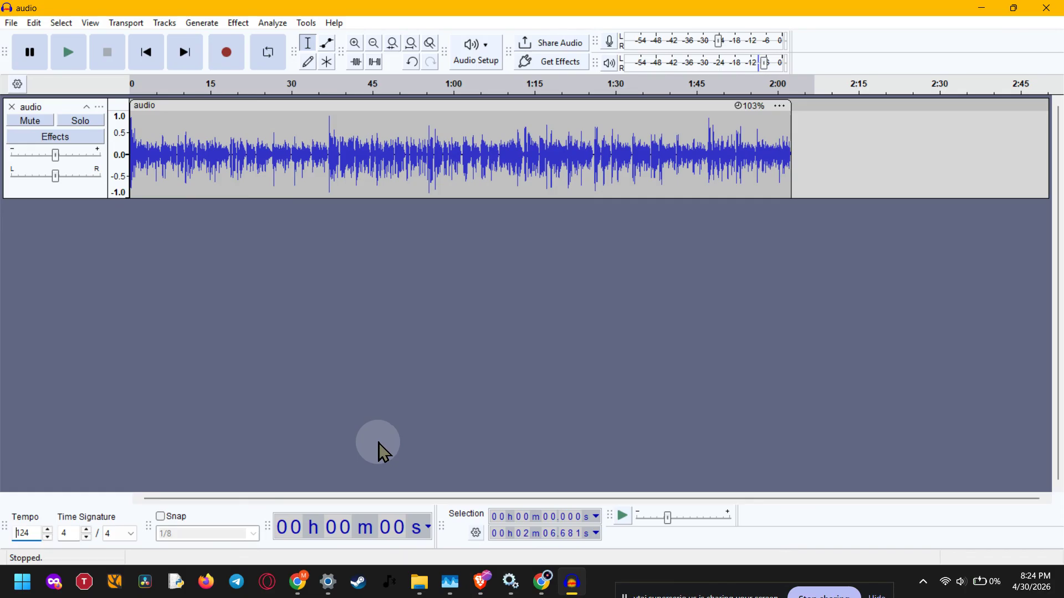
{"action": "left_click", "coordinate": [52, 530]}
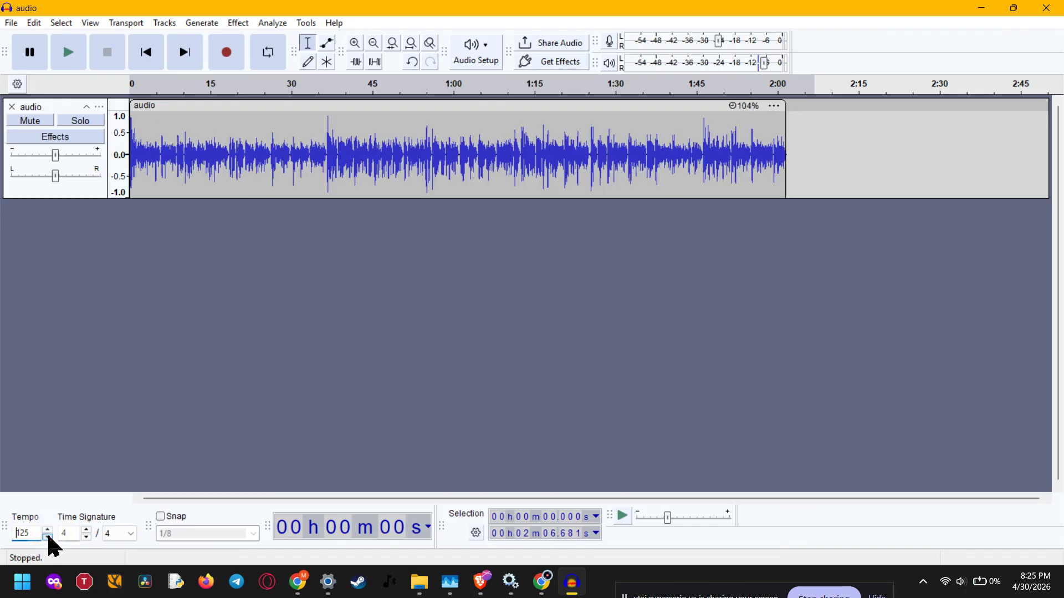
{"action": "left_click", "coordinate": [48, 537]}
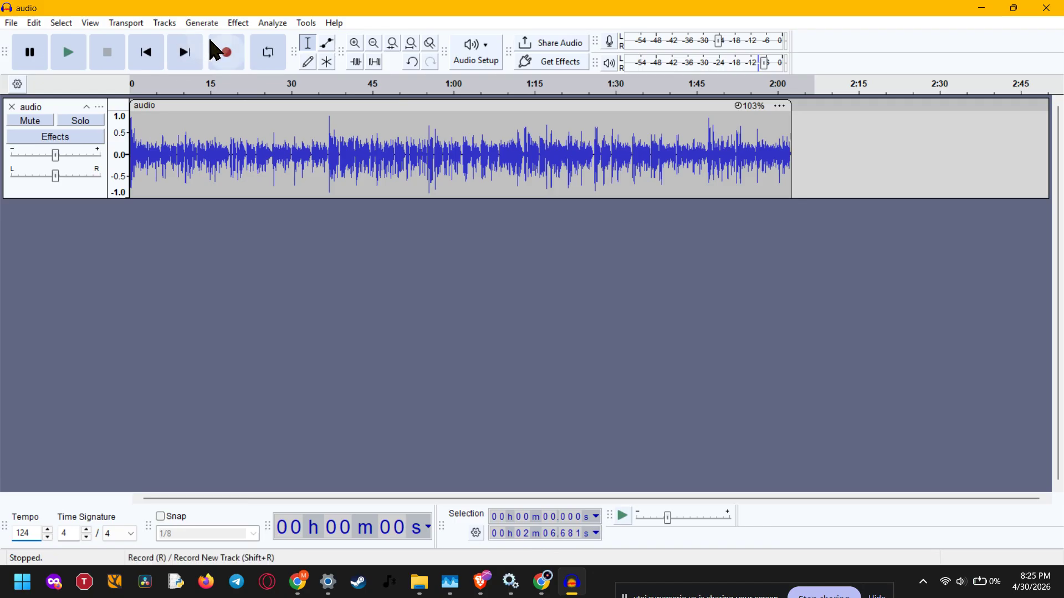
- Try to open the Change Speed and Pitch effect with no audio selected
{"action": "left_click", "coordinate": [237, 23]}
{"action": "mouse_move", "coordinate": [296, 155]}
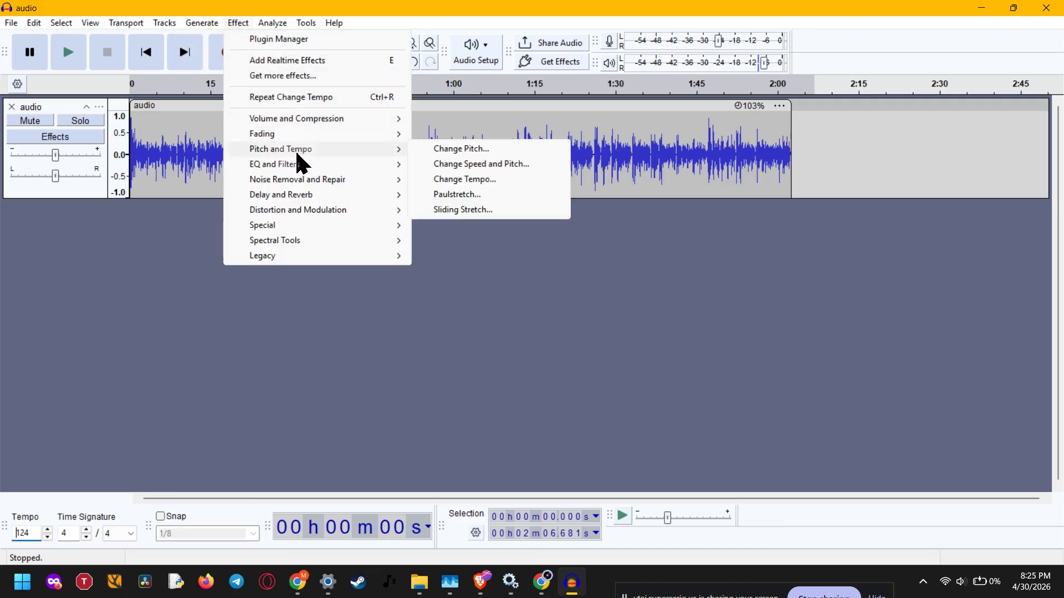
{"action": "left_click", "coordinate": [529, 164]}
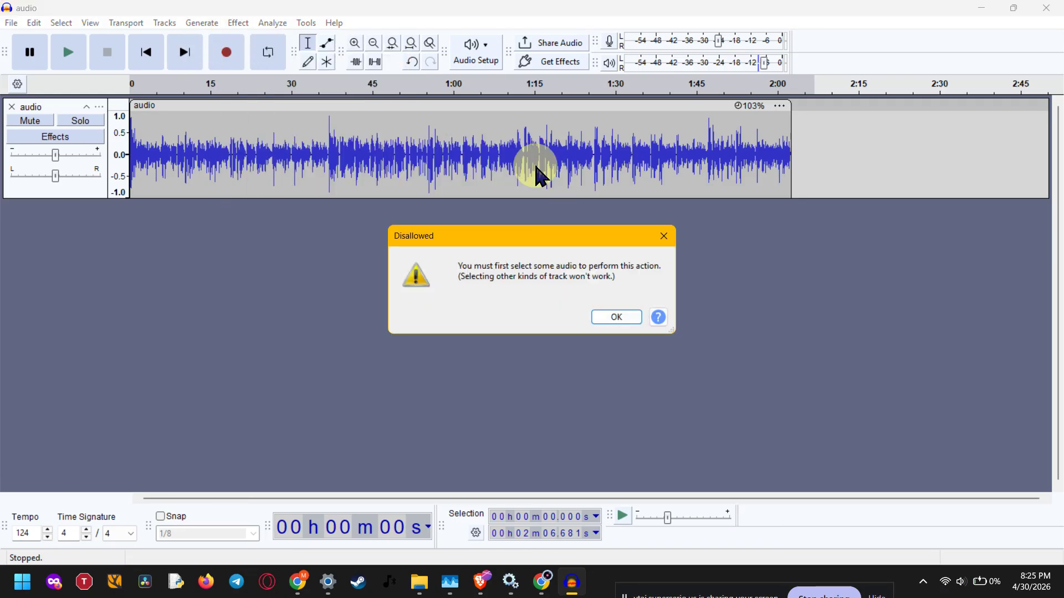
{"action": "left_click", "coordinate": [606, 316]}
- Select the whole audio track, review the beats-per-minute values in the Change Tempo effect, and close it without applying
{"action": "left_click", "coordinate": [61, 111]}
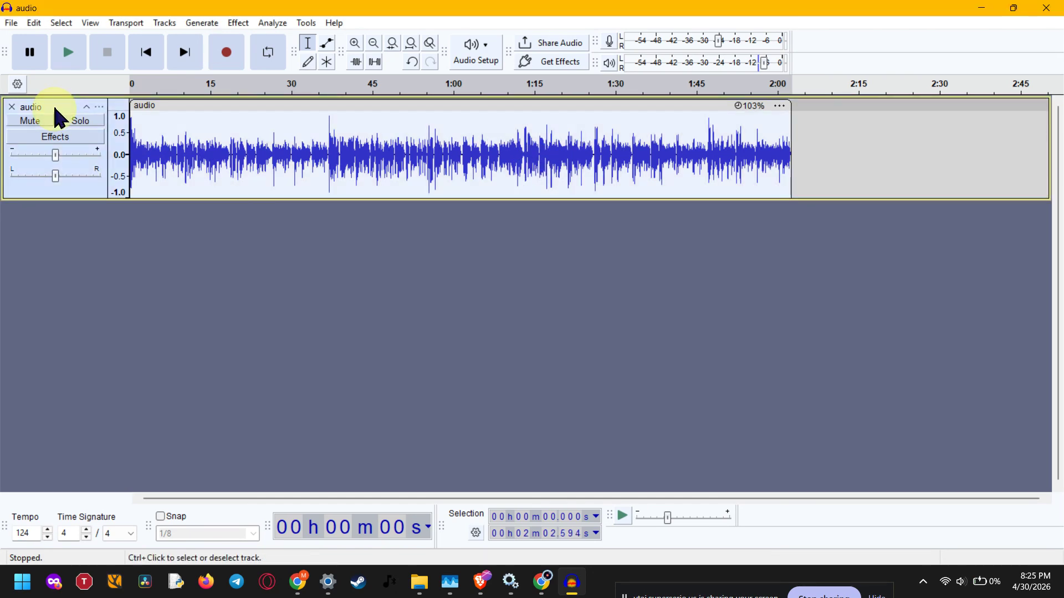
{"action": "left_click", "coordinate": [241, 23]}
{"action": "mouse_move", "coordinate": [282, 150]}
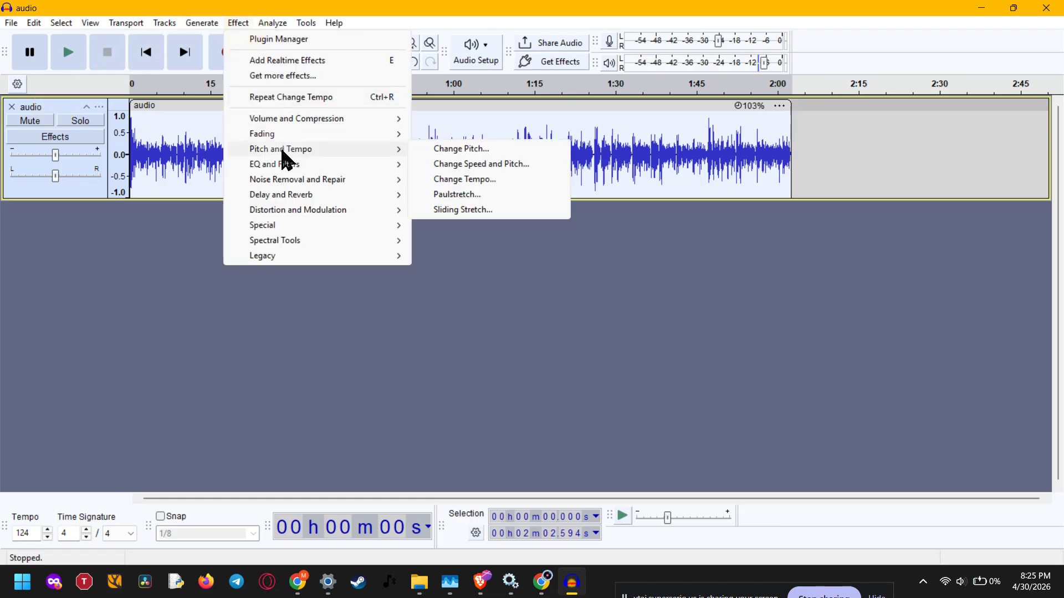
{"action": "left_click", "coordinate": [498, 179]}
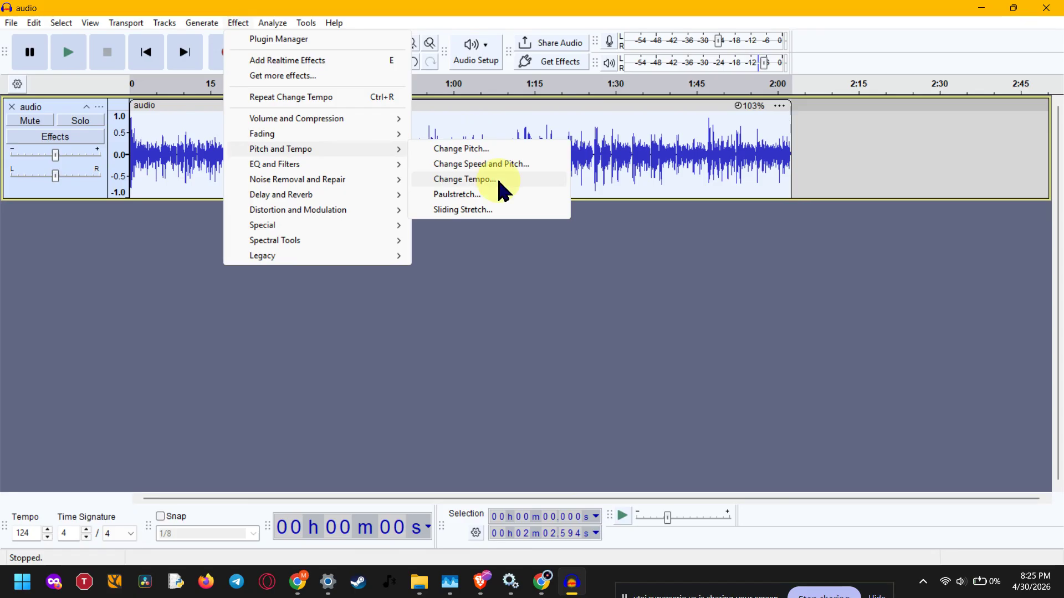
{"action": "left_click", "coordinate": [505, 287]}
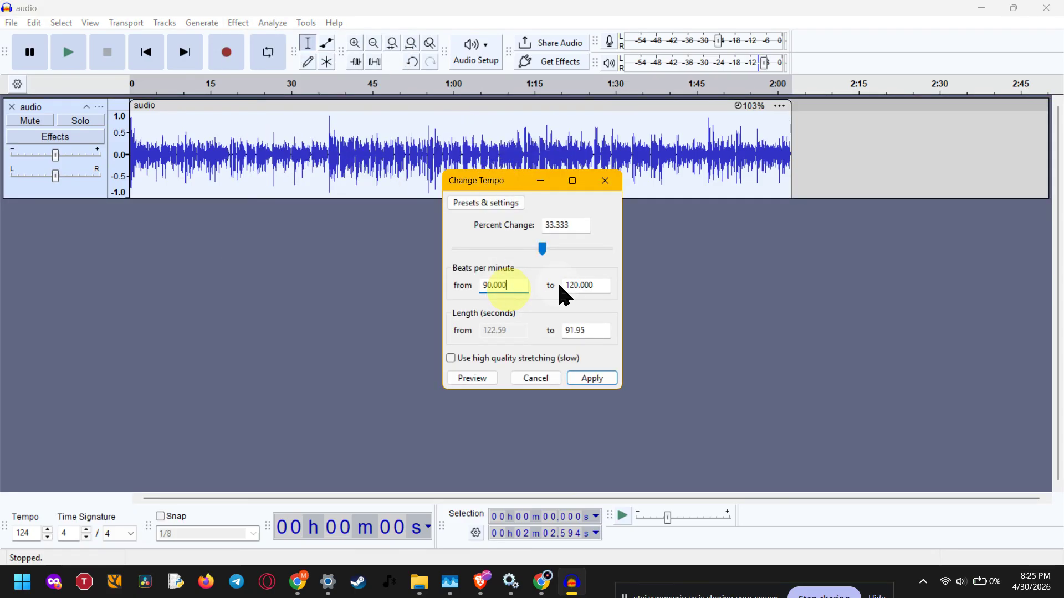
{"action": "left_click", "coordinate": [577, 287]}
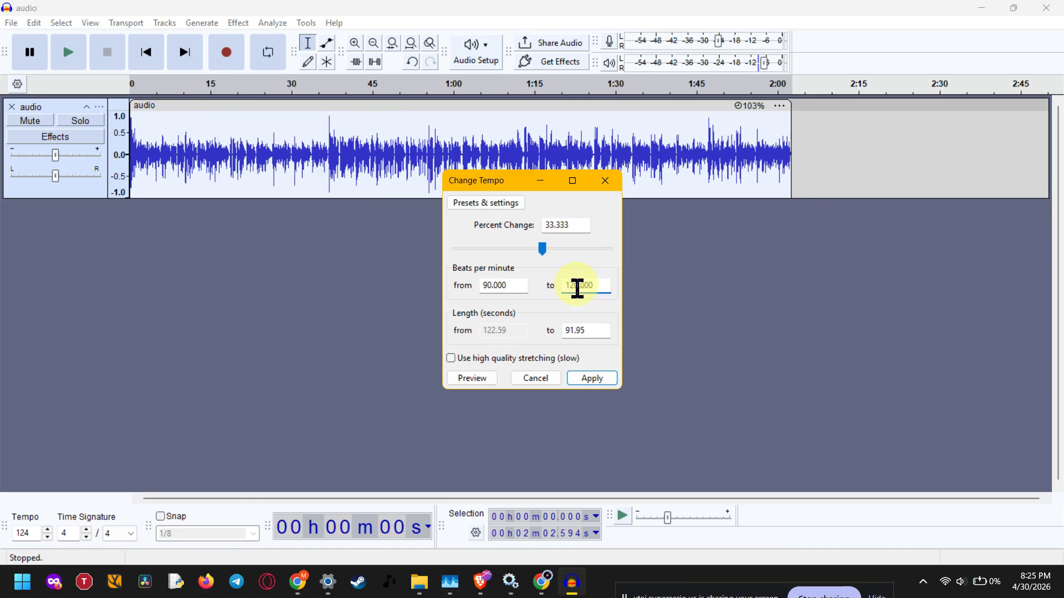
{"action": "left_click", "coordinate": [542, 378]}
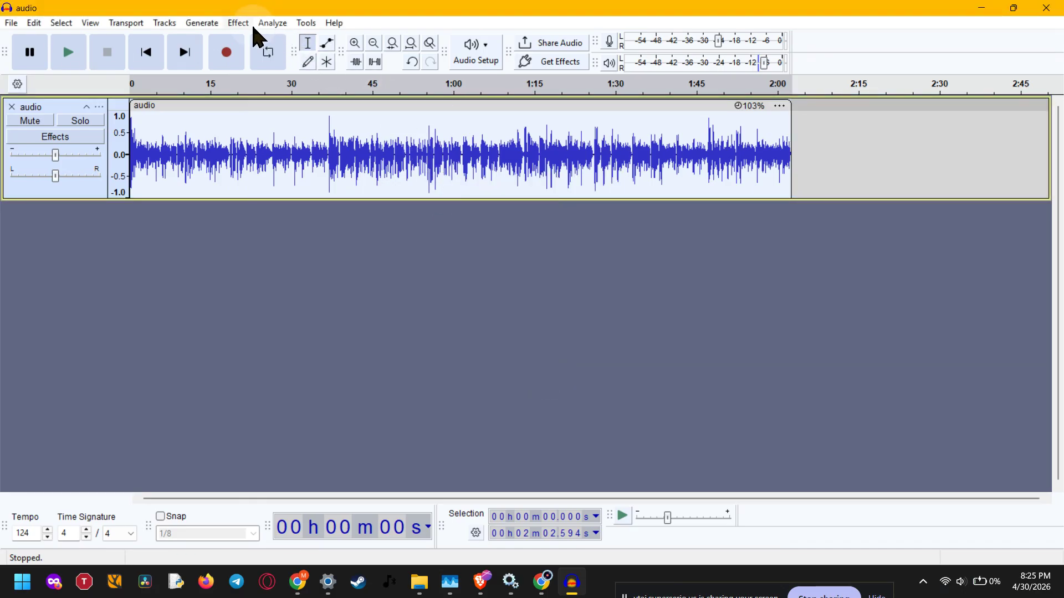